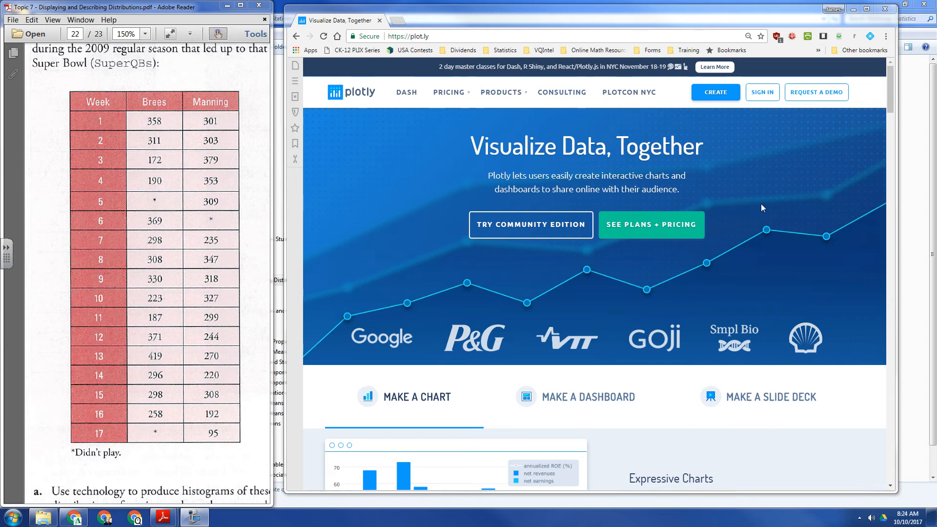
Sign in to Plotly with the Google account.
{"action": "left_click", "coordinate": [765, 97]}
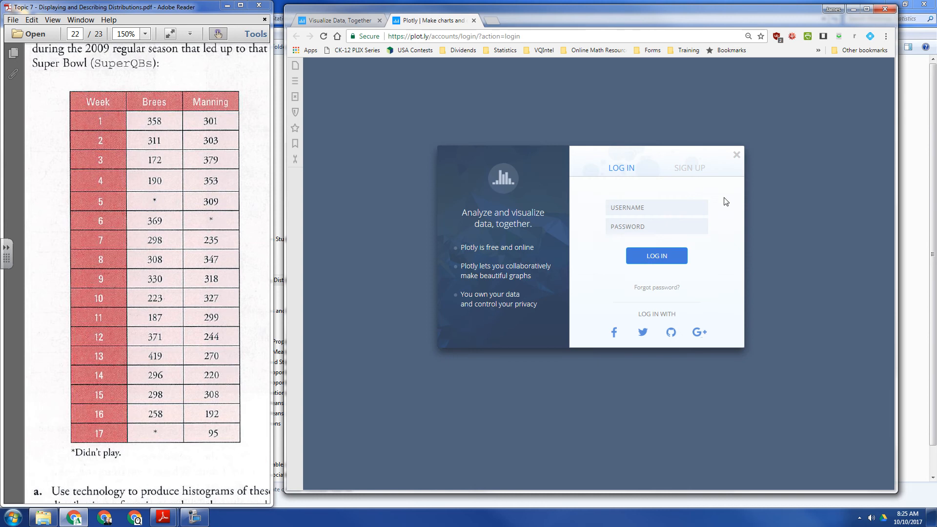
{"action": "left_click", "coordinate": [701, 337]}
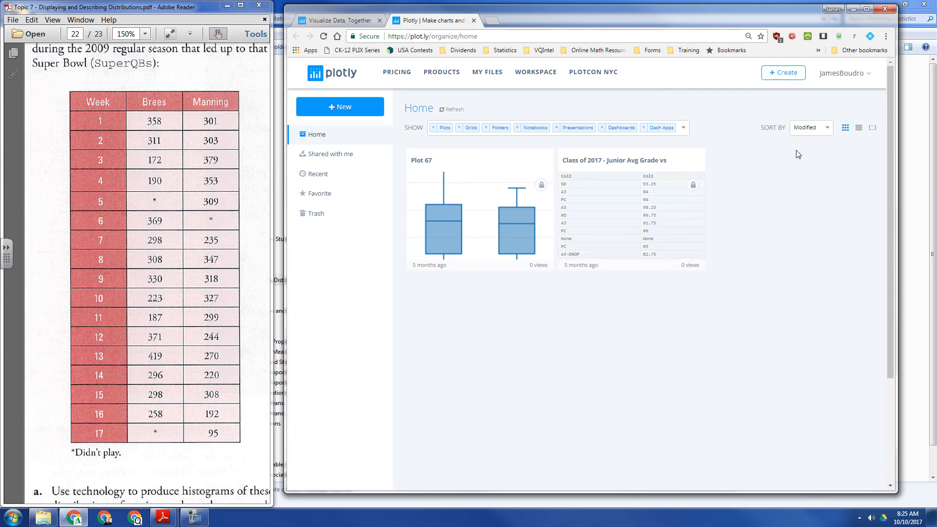
{"action": "left_click", "coordinate": [835, 74]}
{"action": "left_click", "coordinate": [657, 95]}
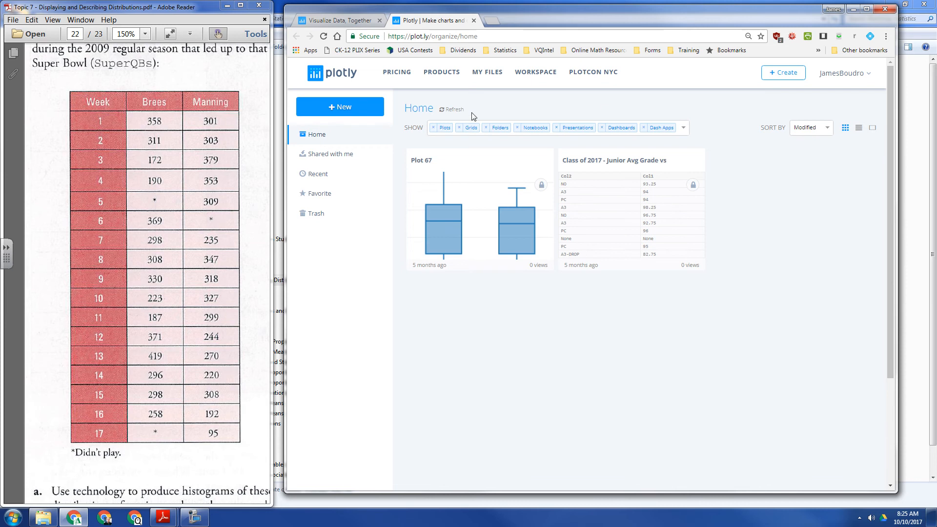
Create a new chart and enlarge its data grid to show about 18 rows.
{"action": "mouse_move", "coordinate": [776, 74]}
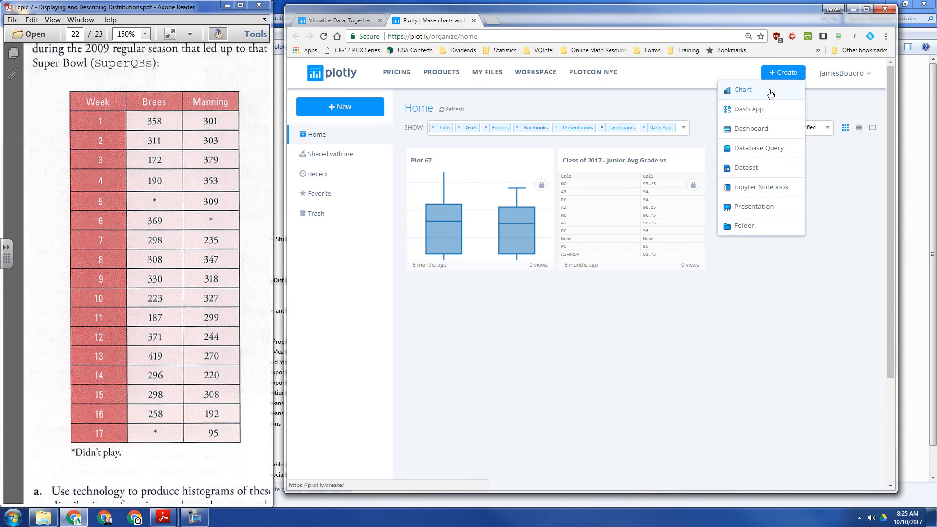
{"action": "left_click", "coordinate": [770, 92]}
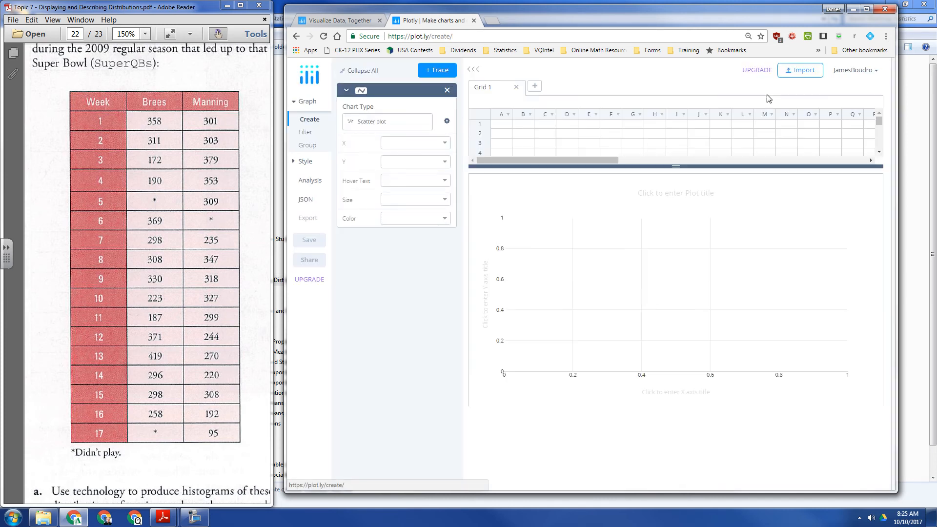
{"action": "left_click_drag", "start_coordinate": [675, 166], "coordinate": [675, 302]}
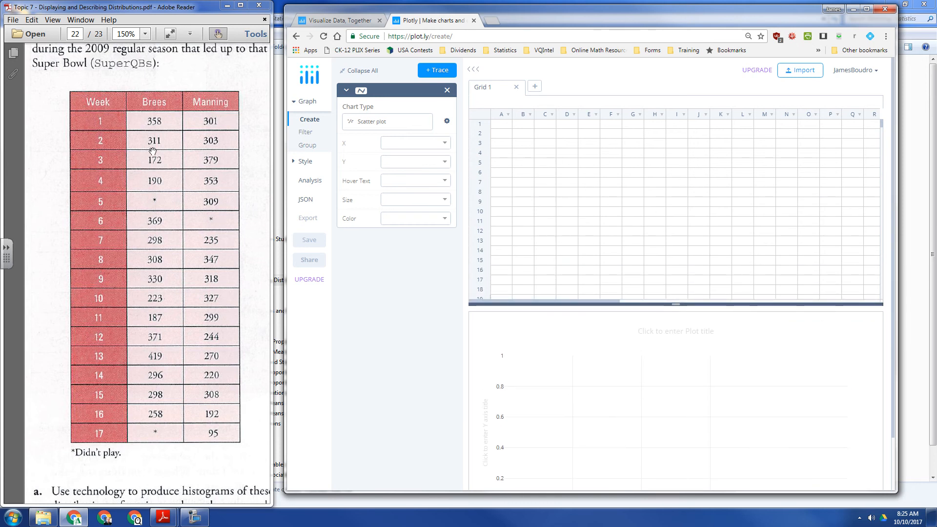
Enter Brees's passing yards for weeks 1 to 4 in column A, rows 1–4: 358, 311, 172, 190.
{"action": "left_click", "coordinate": [505, 125]}
{"action": "type", "text": "358"}
{"action": "key", "text": "Return"}
{"action": "type", "text": "311"}
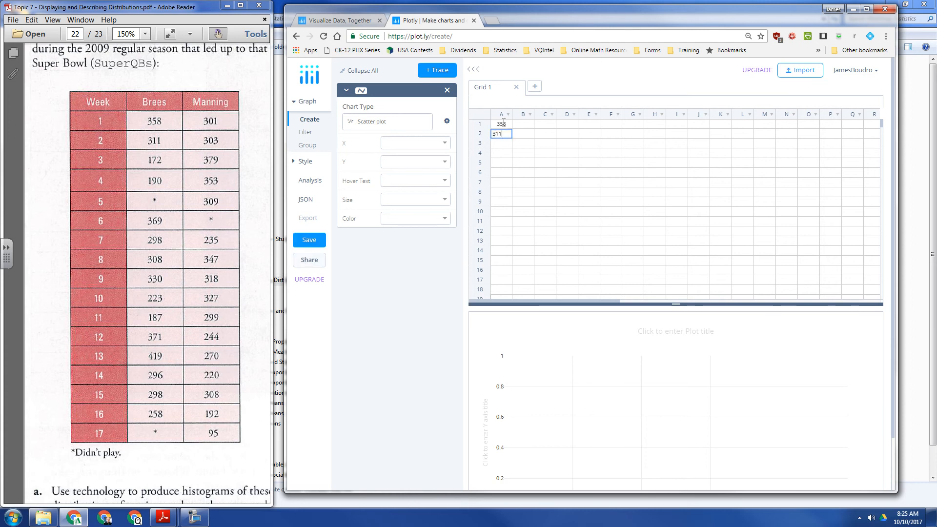
{"action": "key", "text": "Return"}
{"action": "type", "text": "172"}
{"action": "key", "text": "Return"}
{"action": "type", "text": "190"}
{"action": "key", "text": "Return"}
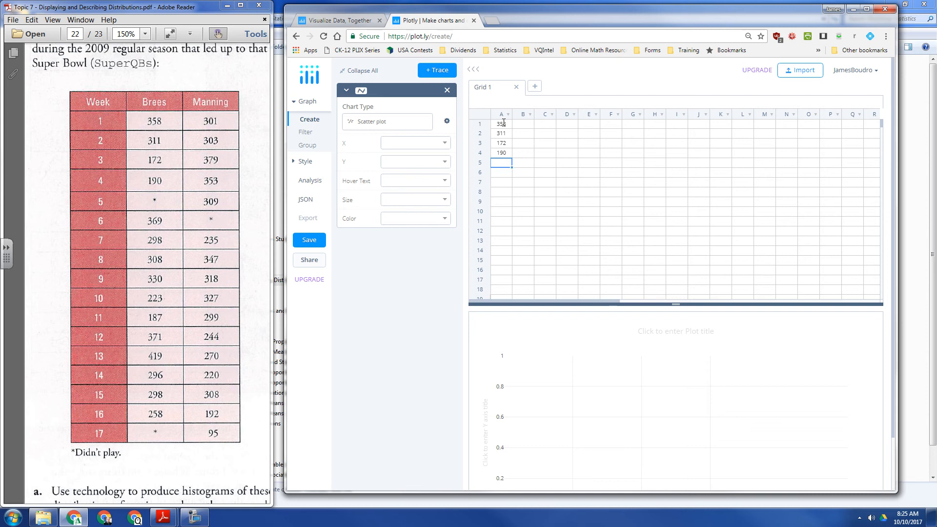
Enter Brees's values for weeks 5 to 9 in column A, rows 5–9: *, 369, 298, 308, 330.
{"action": "type", "text": "*"}
{"action": "key", "text": "Return"}
{"action": "type", "text": "369"}
{"action": "key", "text": "Return"}
{"action": "type", "text": "298"}
{"action": "key", "text": "Return"}
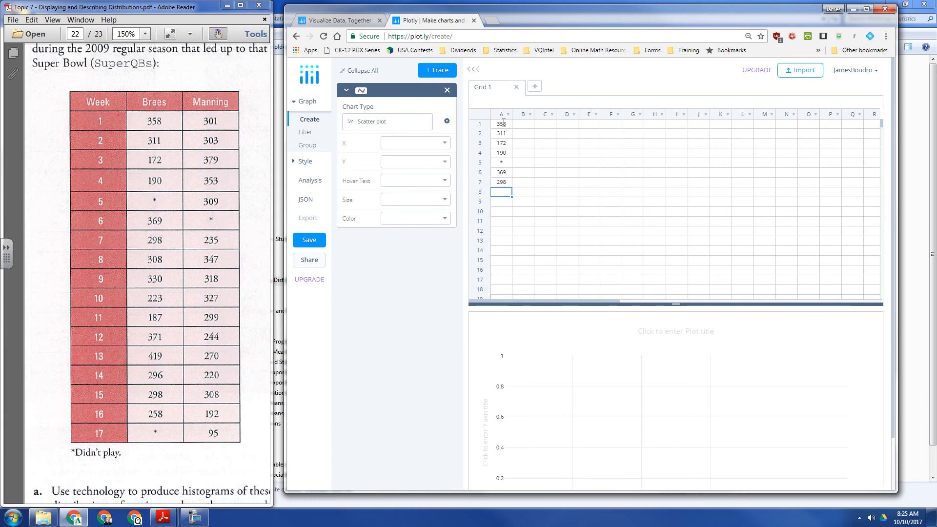
{"action": "type", "text": "308"}
{"action": "key", "text": "Return"}
{"action": "type", "text": "330"}
{"action": "key", "text": "Return"}
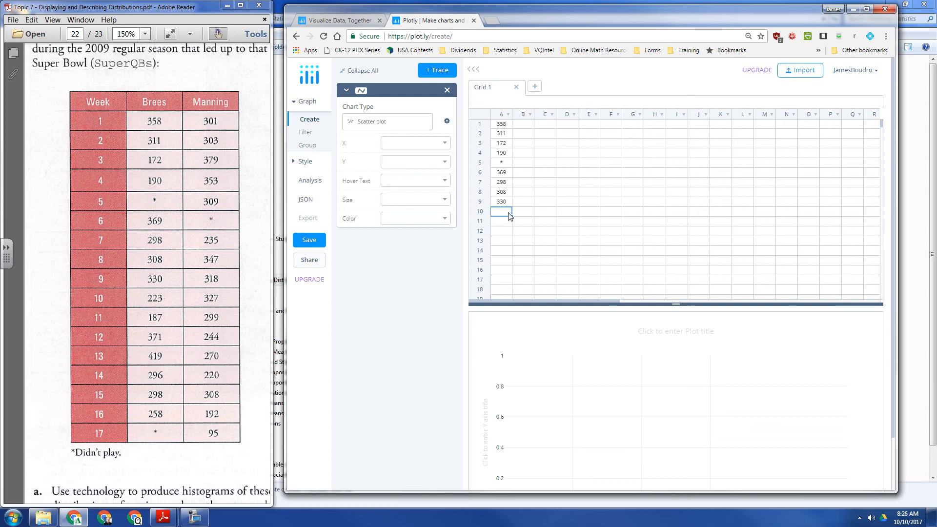
Enter Brees's values for weeks 10 to 12 in column A, rows 10–12: 223, 187, 371.
{"action": "type", "text": "223"}
{"action": "key", "text": "Return"}
{"action": "type", "text": "187"}
{"action": "key", "text": "Return"}
{"action": "type", "text": "371"}
{"action": "key", "text": "Return"}
Enter Brees's values for weeks 13 to 17 in column A, rows 13–17: 419, 296, 298, 258, *.
{"action": "key", "text": "Return"}
{"action": "key", "text": "Return"}
{"action": "type", "text": "298"}
{"action": "key", "text": "Return"}
{"action": "type", "text": "258"}
{"action": "key", "text": "Return"}
{"action": "type", "text": "*"}
{"action": "key", "text": "Return"}
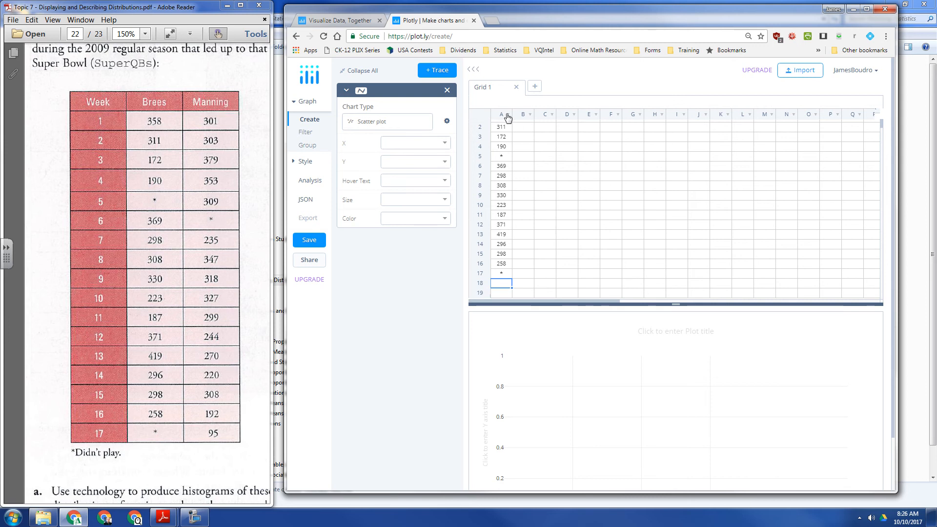
Set the chart type to Histogram and use column A as its values.
{"action": "left_click", "coordinate": [419, 122]}
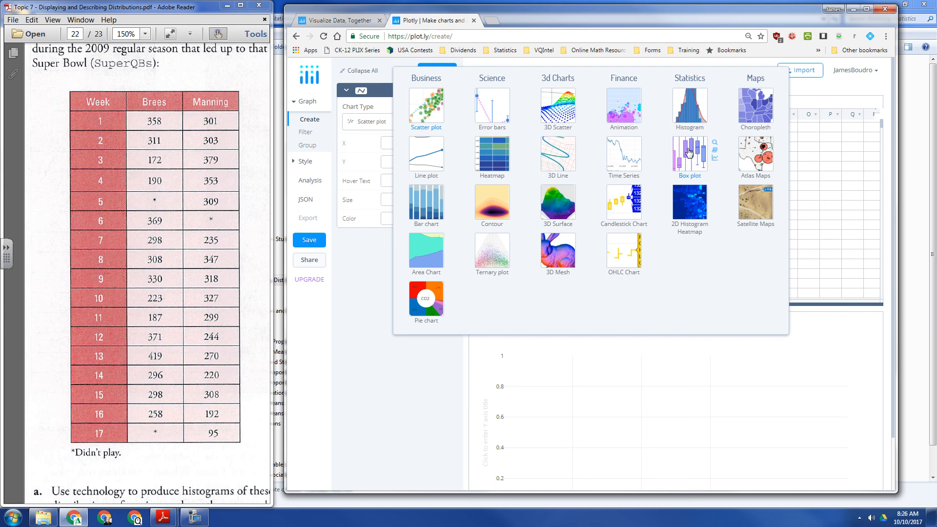
{"action": "left_click", "coordinate": [689, 107]}
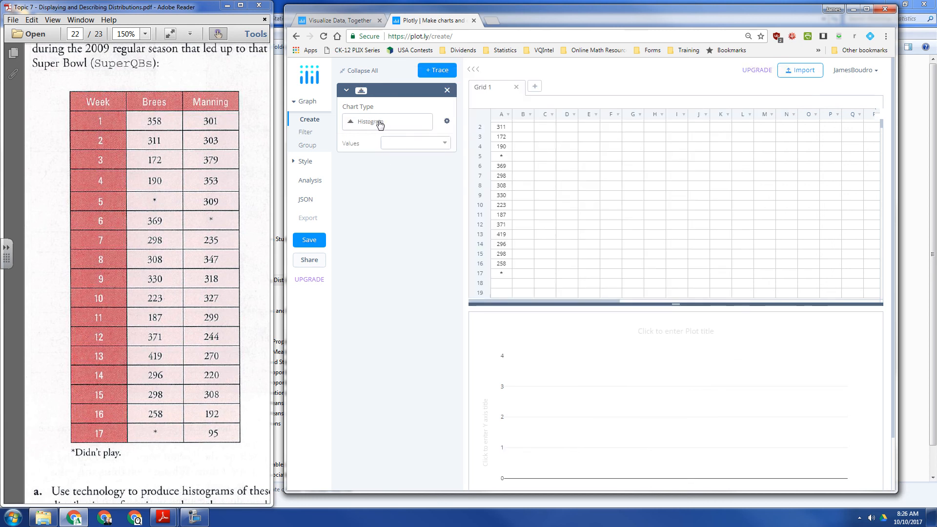
{"action": "left_click", "coordinate": [432, 144]}
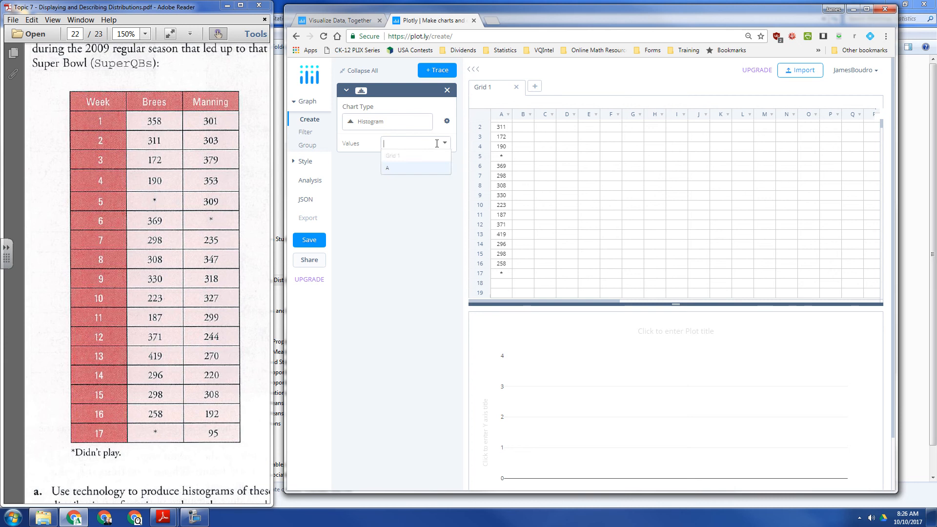
{"action": "left_click", "coordinate": [410, 169]}
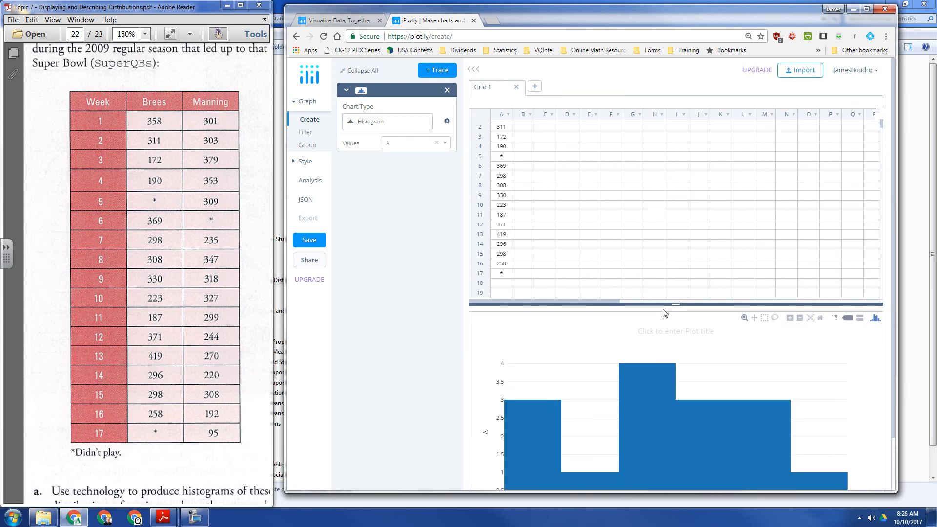
Adjust the histogram's x-axis range to span about 70 to 500, leaving space on both sides of the bars.
{"action": "left_click_drag", "start_coordinate": [678, 305], "coordinate": [673, 211]}
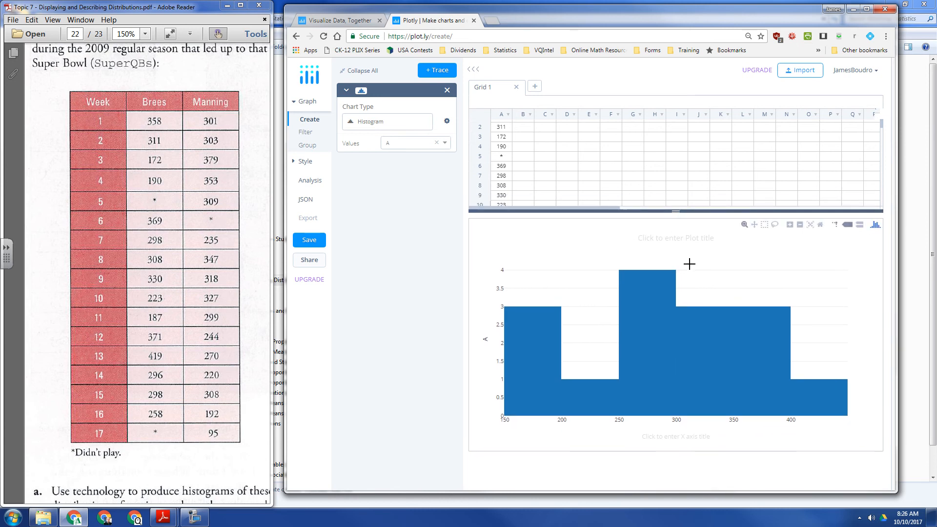
{"action": "left_click_drag", "start_coordinate": [678, 420], "coordinate": [699, 420]}
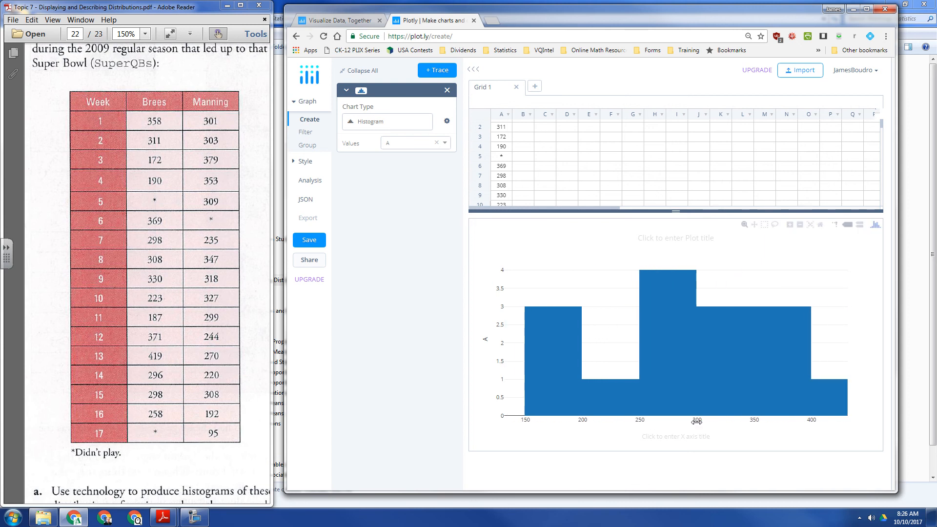
{"action": "left_click_drag", "start_coordinate": [587, 422], "coordinate": [731, 415]}
{"action": "double_click", "coordinate": [731, 415]}
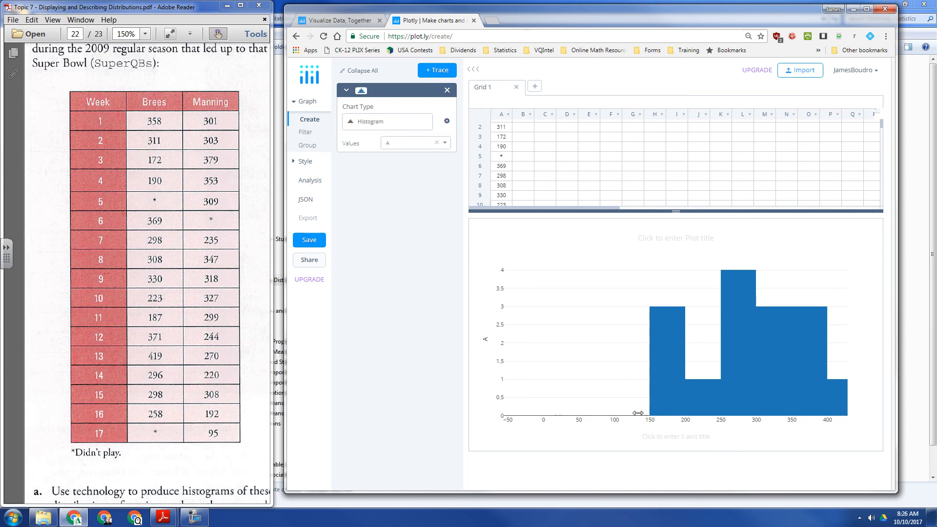
{"action": "left_click_drag", "start_coordinate": [805, 421], "coordinate": [696, 421]}
{"action": "left_click_drag", "start_coordinate": [535, 264], "coordinate": [694, 423]}
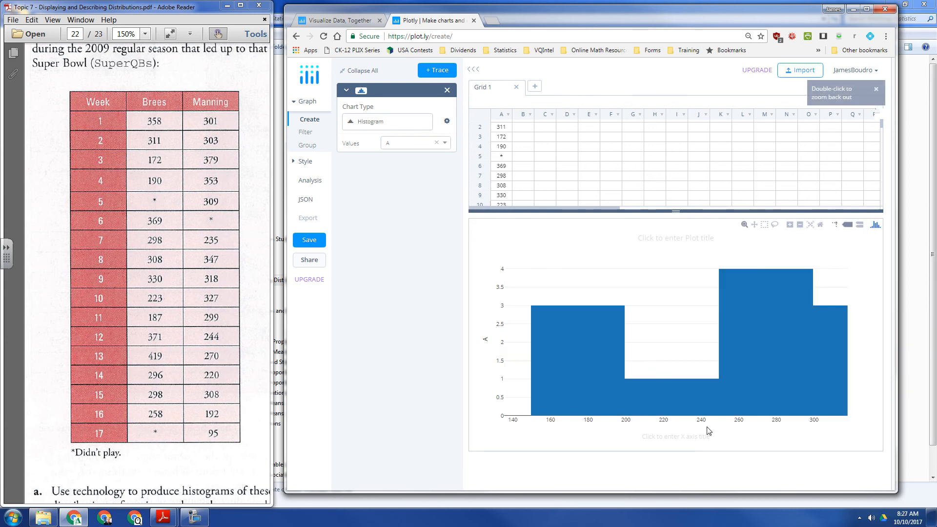
{"action": "left_click_drag", "start_coordinate": [813, 422], "coordinate": [682, 421]}
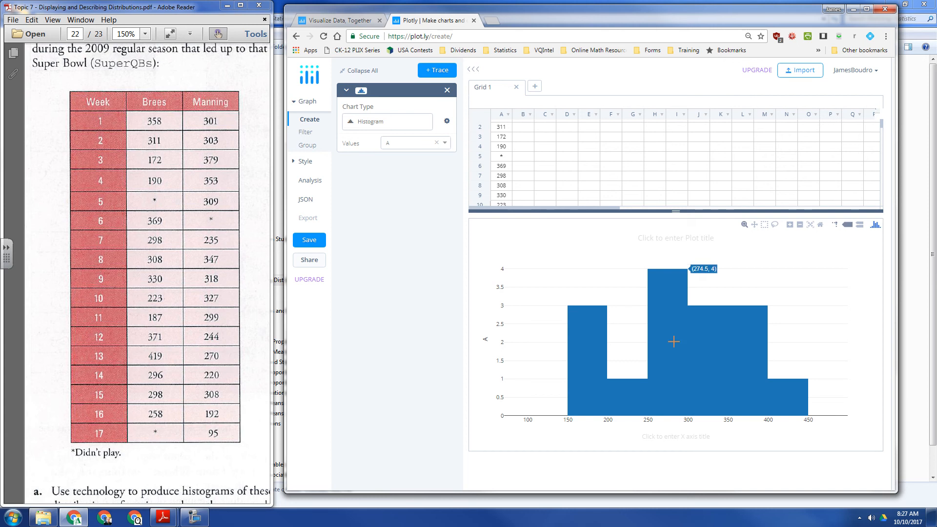
Title the plot "Passing Yards for Drew Brees" and label the x-axis "Passing Yards".
{"action": "left_click", "coordinate": [690, 240]}
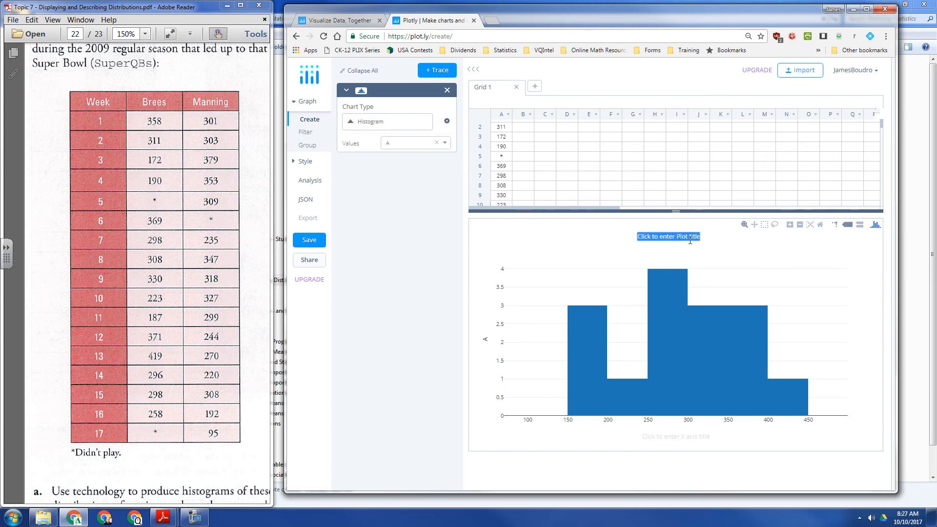
{"action": "type", "text": "Passing Yards for Drew Brees"}
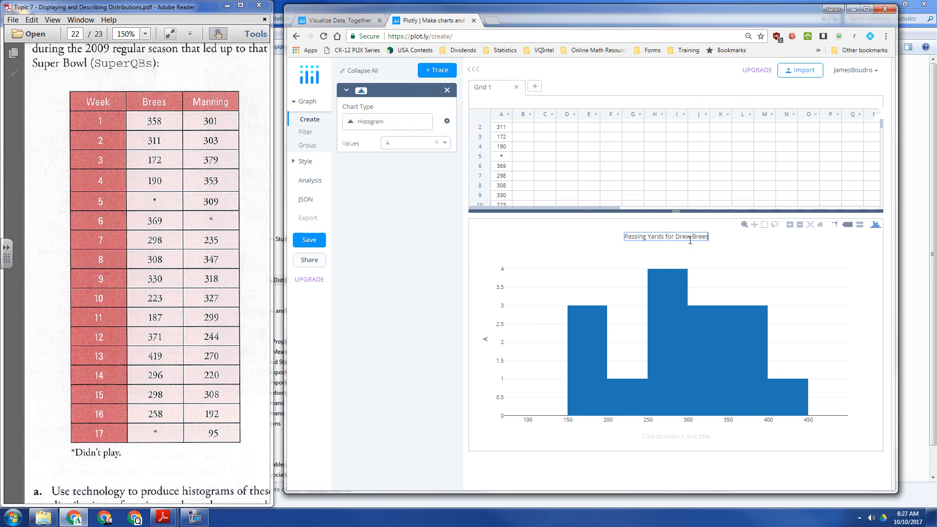
{"action": "left_click", "coordinate": [682, 436]}
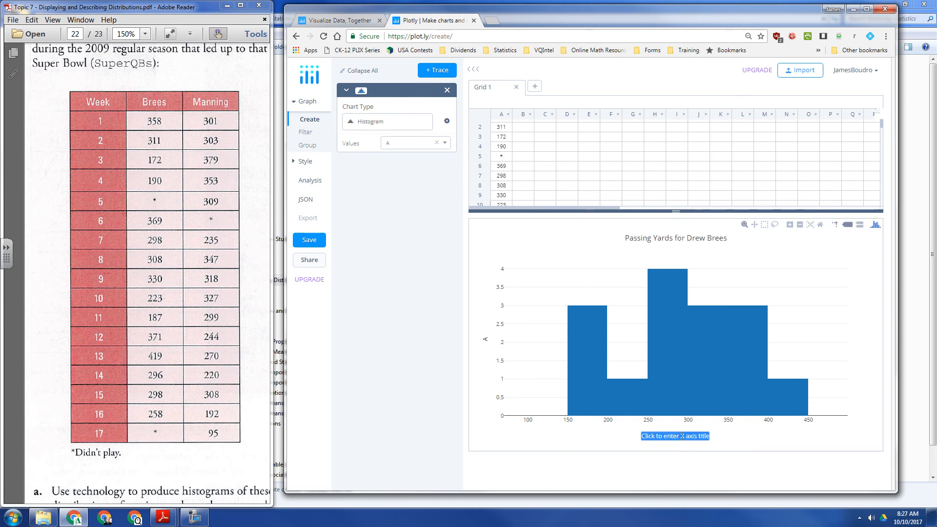
{"action": "type", "text": "Passing"}
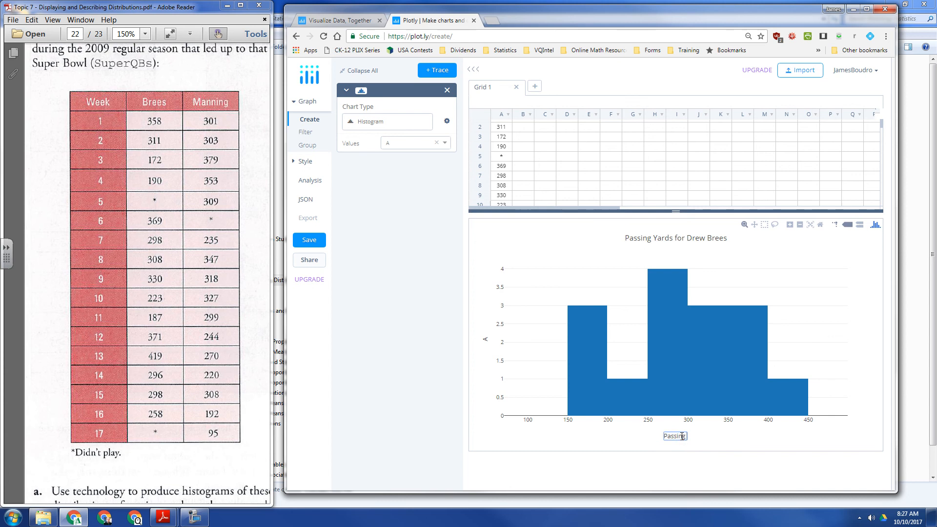
{"action": "type", "text": " Yards"}
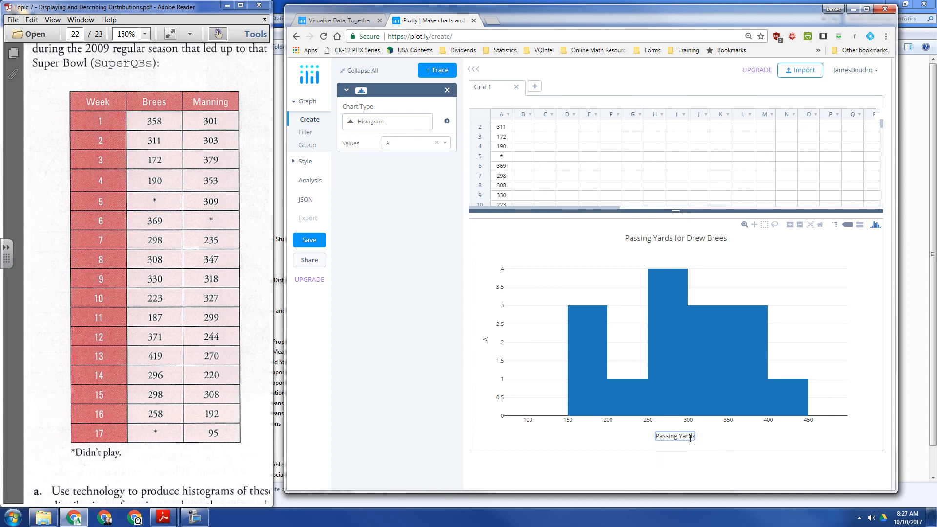
{"action": "left_click", "coordinate": [658, 477]}
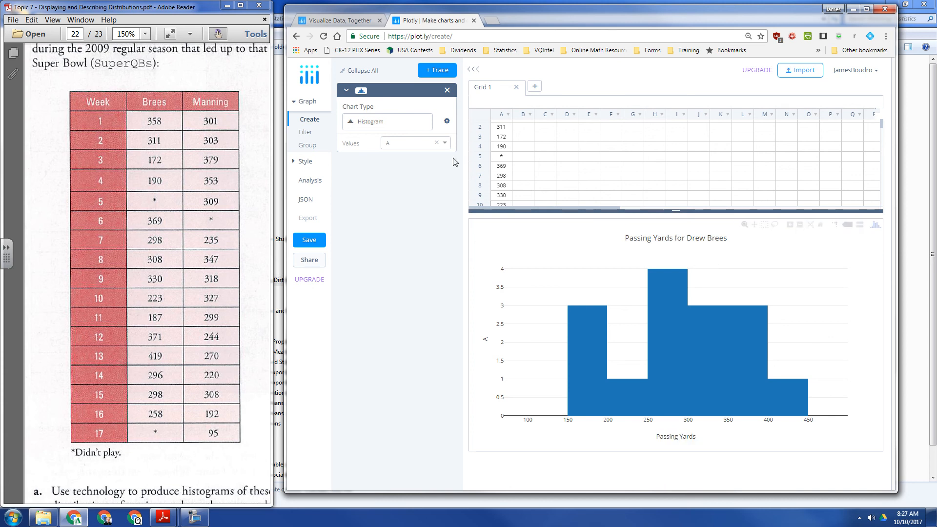
Examine the column A data as a box plot with its summary values, and return the chart type to Histogram.
{"action": "left_click", "coordinate": [420, 128]}
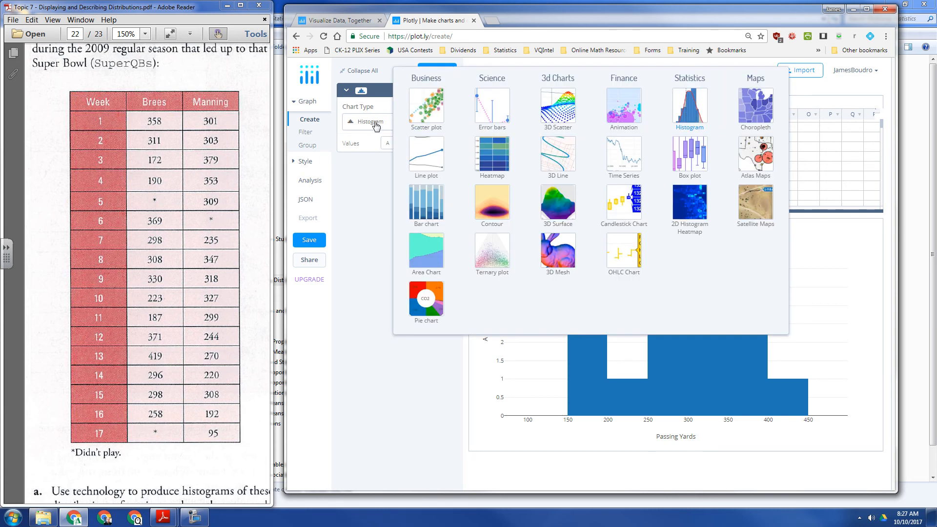
{"action": "left_click", "coordinate": [692, 158]}
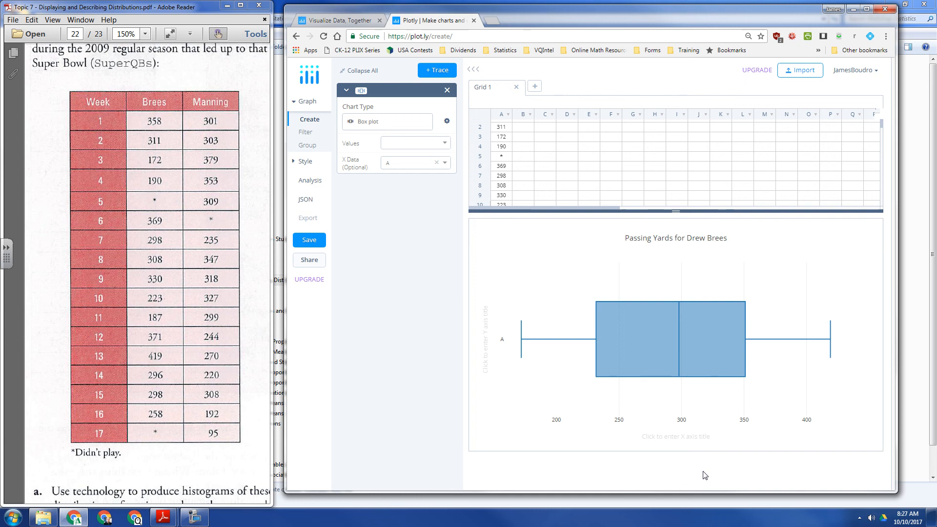
{"action": "mouse_move", "coordinate": [551, 343]}
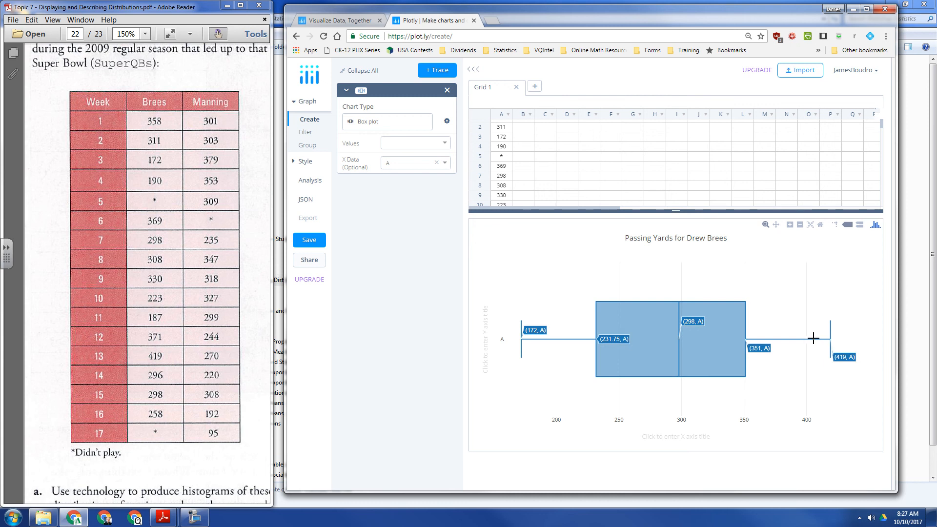
{"action": "left_click", "coordinate": [394, 126]}
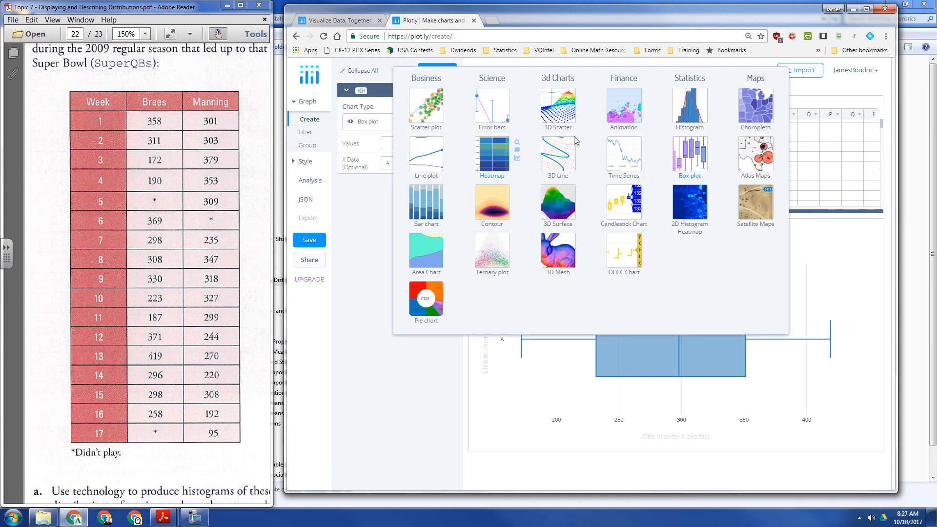
{"action": "left_click", "coordinate": [695, 107]}
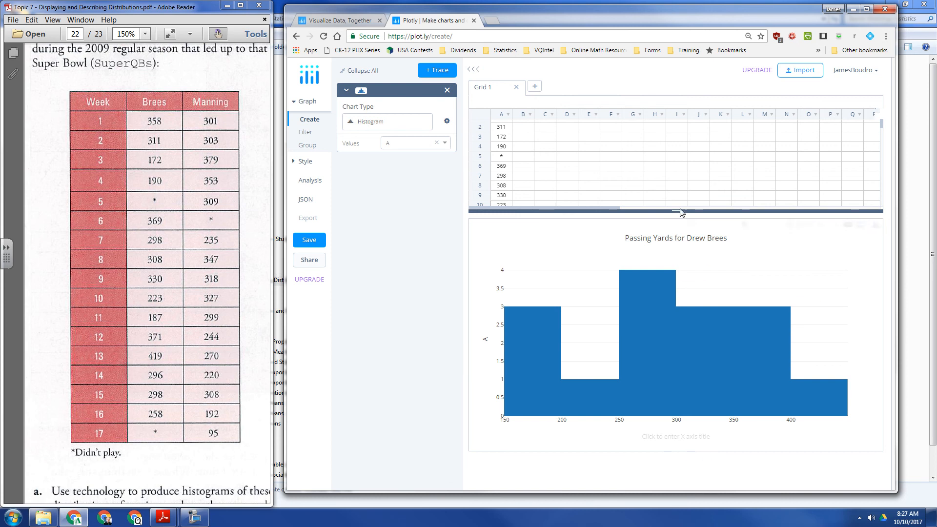
Enter Manning's passing yards for weeks 1 to 3 in column B, rows 1–3: 301, 303, 379.
{"action": "left_click_drag", "start_coordinate": [680, 212], "coordinate": [680, 232]}
{"action": "scroll", "coordinate": [569, 186], "scroll_direction": "up", "scroll_amount": 1}
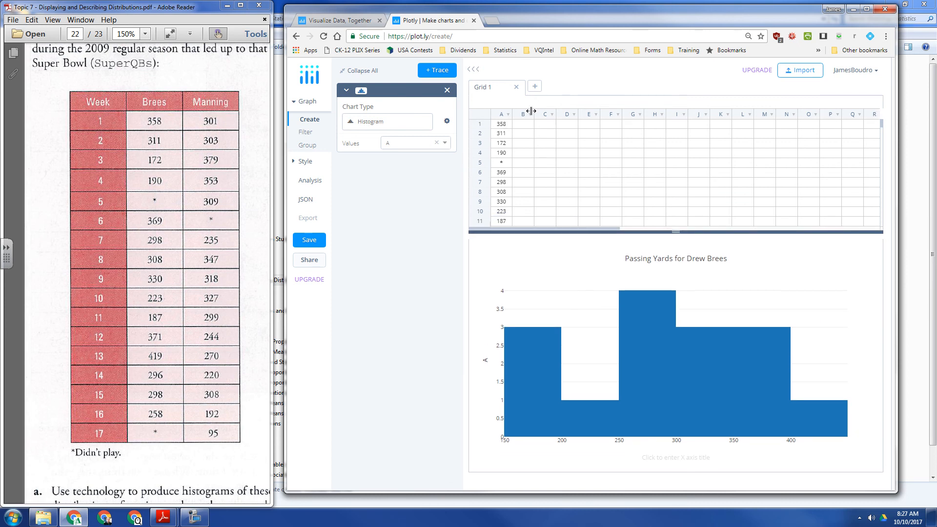
{"action": "left_click", "coordinate": [523, 125]}
{"action": "type", "text": "301"}
{"action": "key", "text": "Return"}
{"action": "type", "text": "3"}
{"action": "key", "text": "Return"}
Enter Manning's values for weeks 4 to 7 in column B, rows 4–7: 353, 309, *, 235.
{"action": "key", "text": "Return"}
{"action": "key", "text": "Return"}
{"action": "key", "text": "Up"}
{"action": "type", "text": "353"}
{"action": "key", "text": "Return"}
{"action": "type", "text": "309"}
{"action": "key", "text": "Return"}
{"action": "type", "text": "*"}
{"action": "key", "text": "Return"}
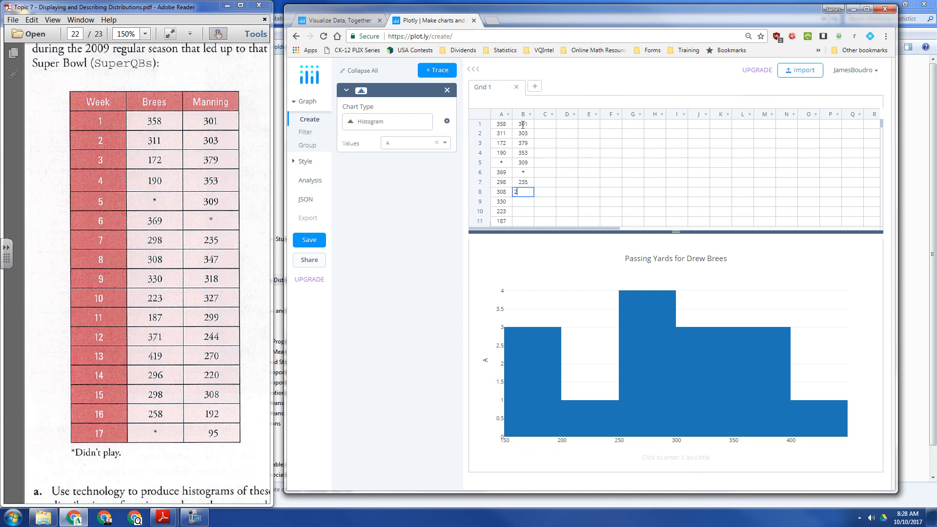
Enter Manning's values for weeks 8 to 11 in column B, rows 8–11: 347, 318, 327, 299.
{"action": "key", "text": "Return"}
{"action": "key", "text": "Return"}
{"action": "type", "text": "327"}
{"action": "key", "text": "Return"}
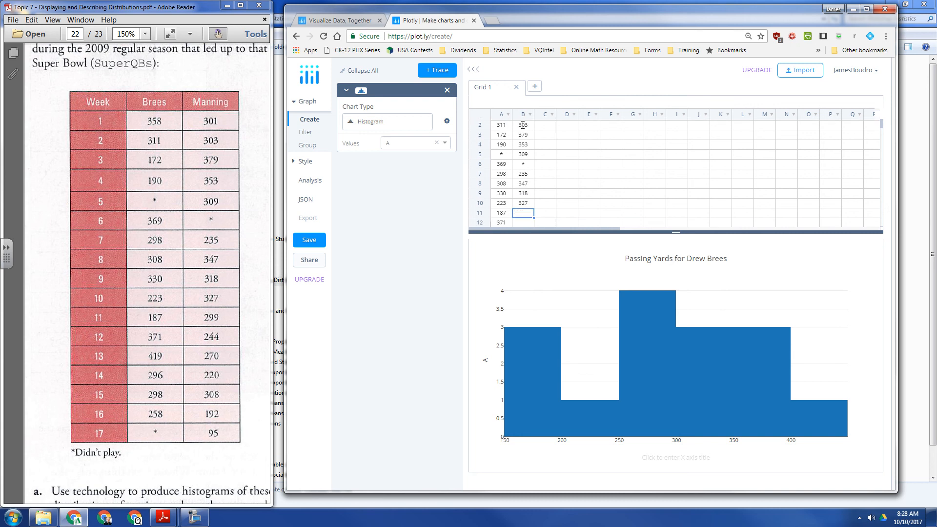
{"action": "type", "text": "299"}
Enter Manning's values for weeks 12 to 17 in column B, rows 12–17: 244, 270, 220, 308, 192, 95.
{"action": "key", "text": "Return"}
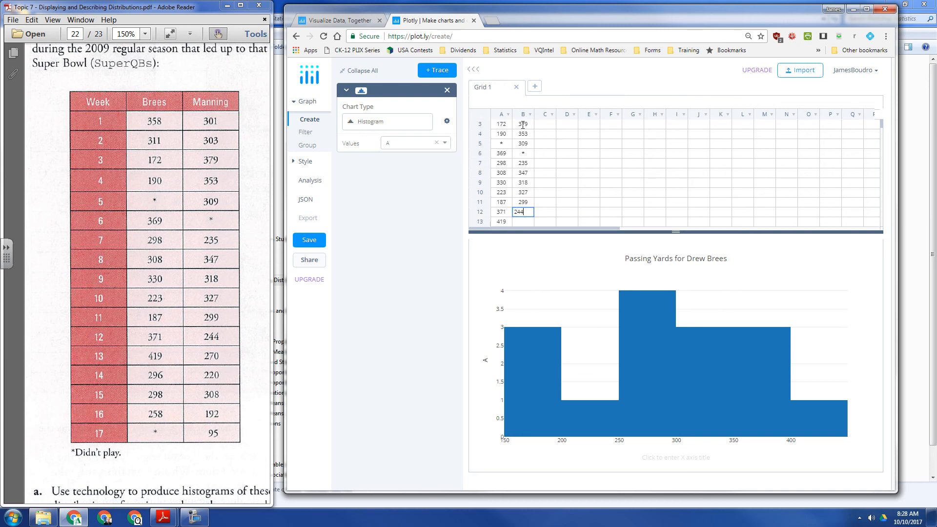
{"action": "key", "text": "Return"}
{"action": "type", "text": "270"}
{"action": "key", "text": "Return"}
{"action": "type", "text": "220"}
{"action": "key", "text": "Return"}
{"action": "key", "text": "Return"}
{"action": "type", "text": "1"}
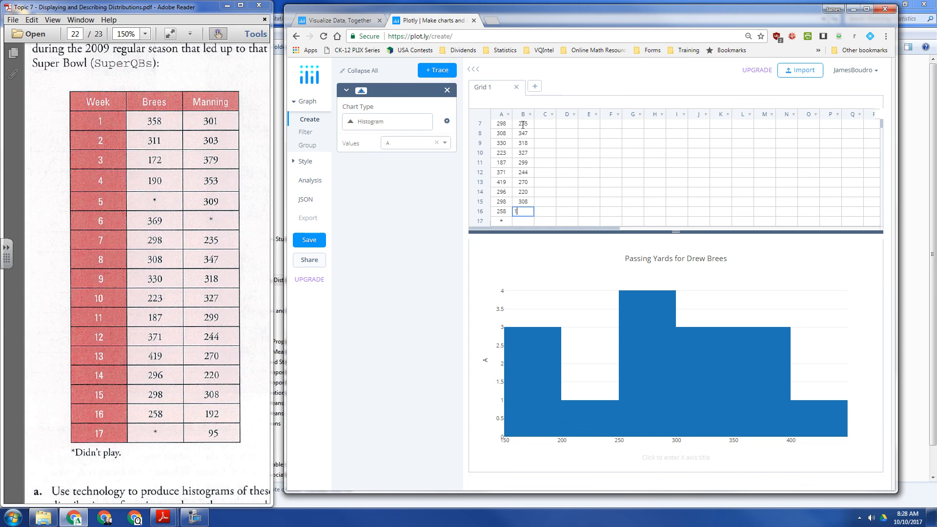
{"action": "type", "text": "92"}
{"action": "key", "text": "Return"}
{"action": "type", "text": "95"}
{"action": "key", "text": "Return"}
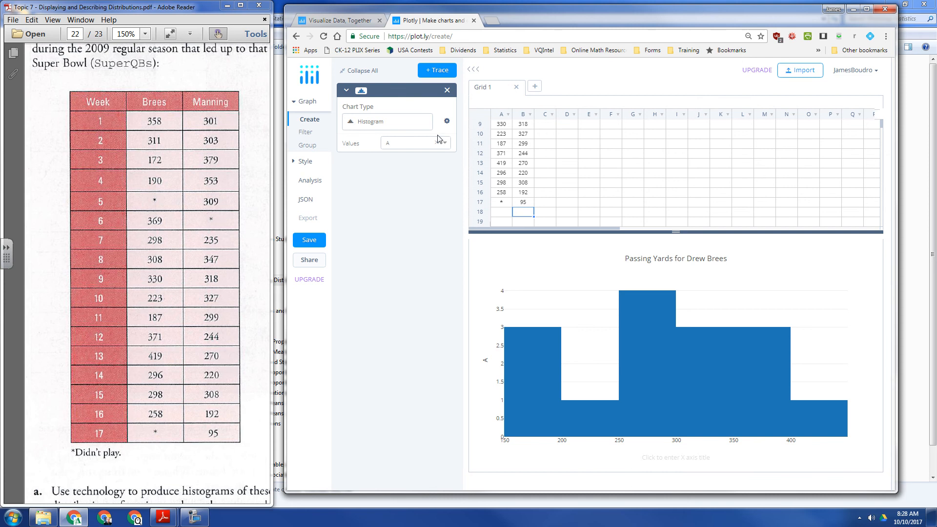
Change the column A chart to a box plot and add a second box plot trace with column B as its X data.
{"action": "left_click", "coordinate": [416, 121]}
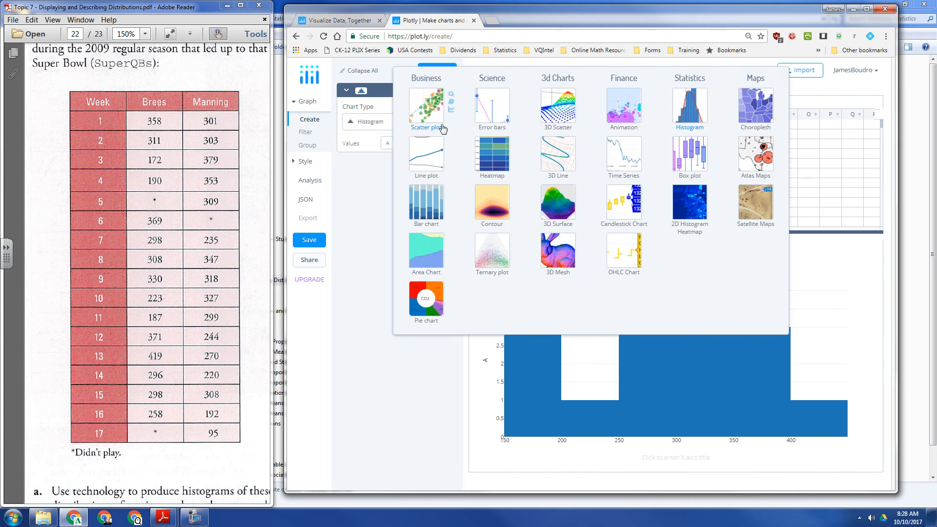
{"action": "left_click", "coordinate": [689, 155]}
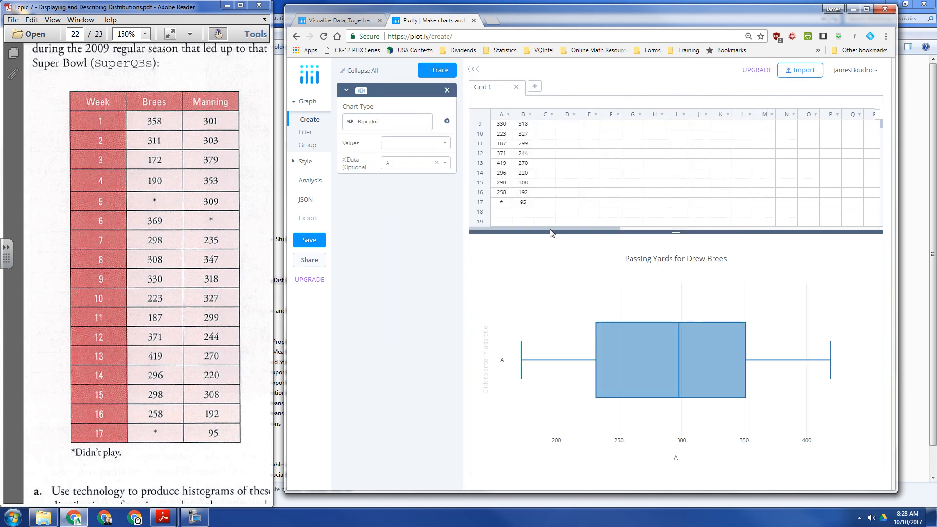
{"action": "left_click", "coordinate": [436, 72]}
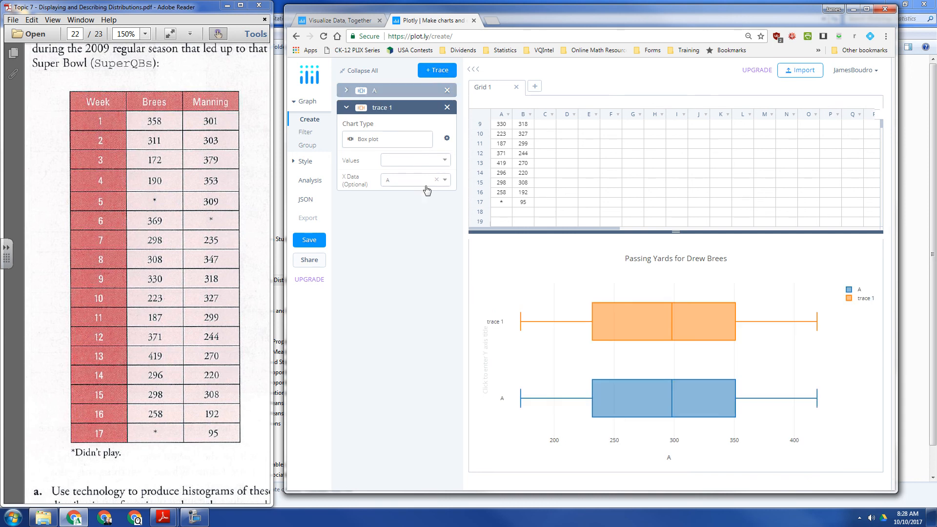
{"action": "left_click", "coordinate": [415, 180]}
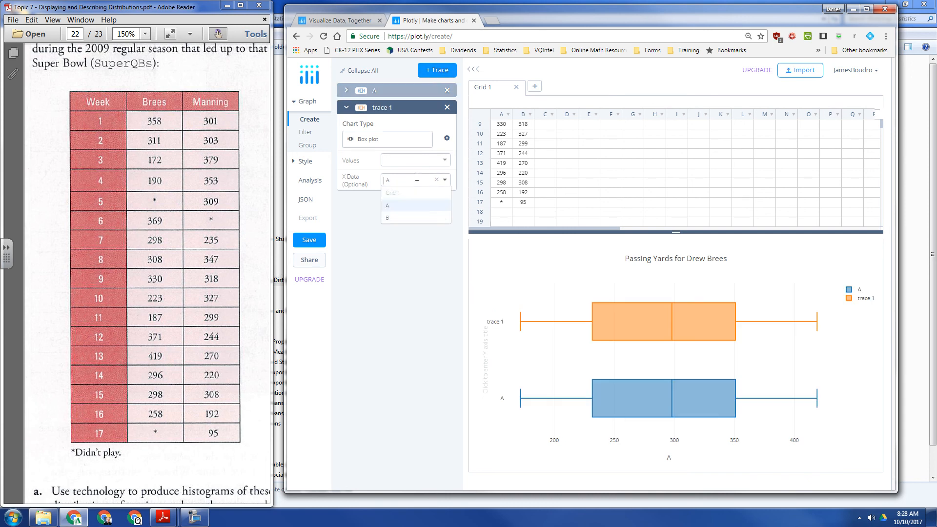
{"action": "left_click", "coordinate": [408, 218]}
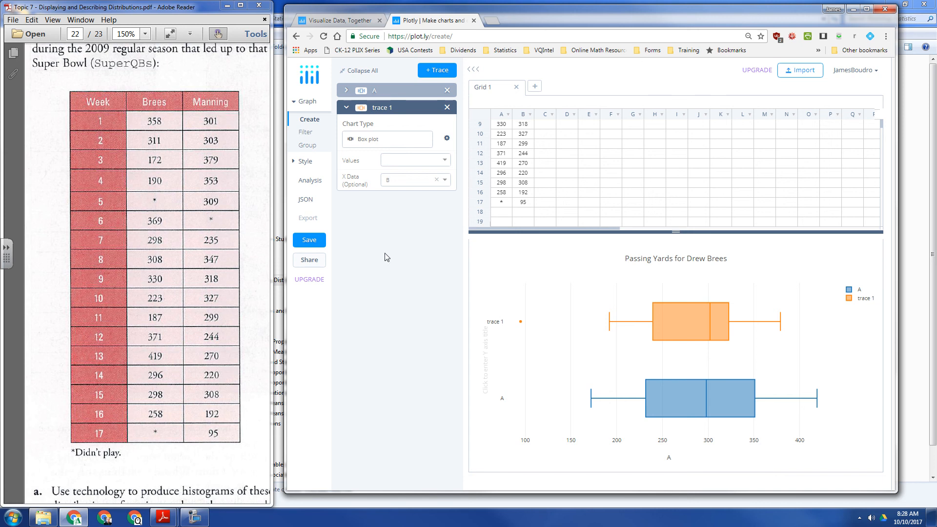
{"action": "left_click", "coordinate": [346, 108]}
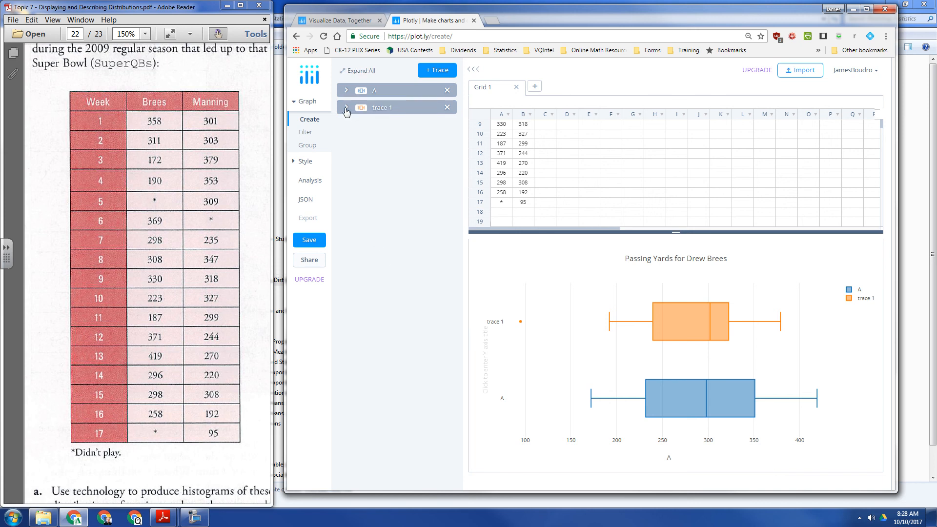
{"action": "mouse_move", "coordinate": [588, 321]}
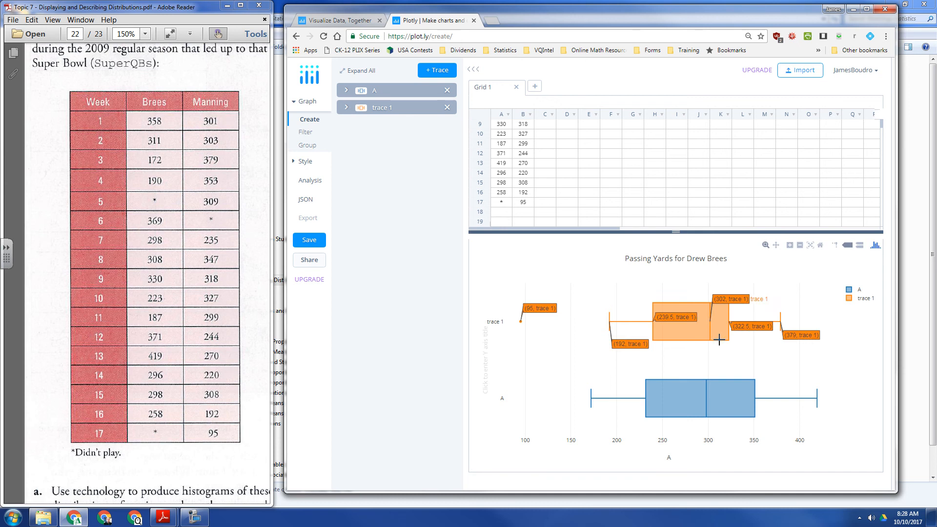
Change the chart title to "Passing Yards for Brees vs Manning".
{"action": "left_click_drag", "start_coordinate": [723, 261], "coordinate": [725, 262]}
{"action": "left_click", "coordinate": [728, 262]}
{"action": "left_click", "coordinate": [726, 260]}
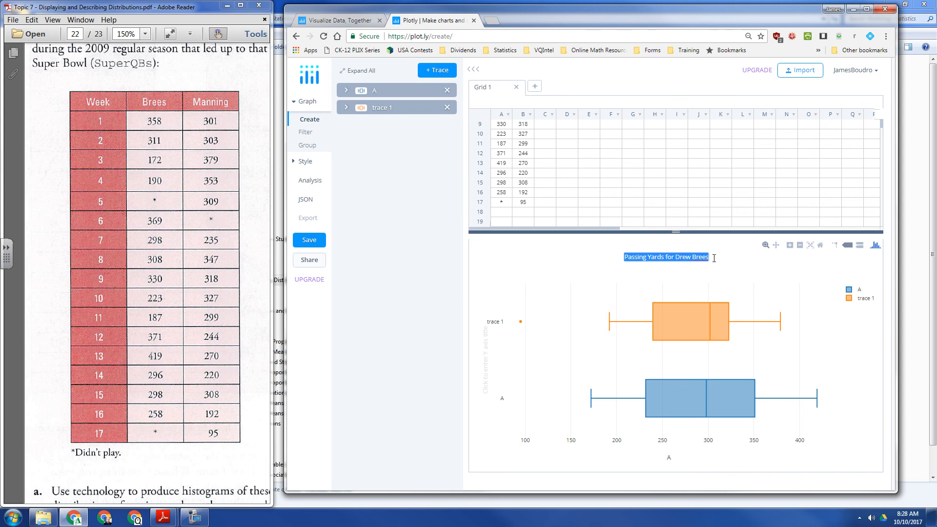
{"action": "key", "text": "Left"}
{"action": "key", "text": "Right"}
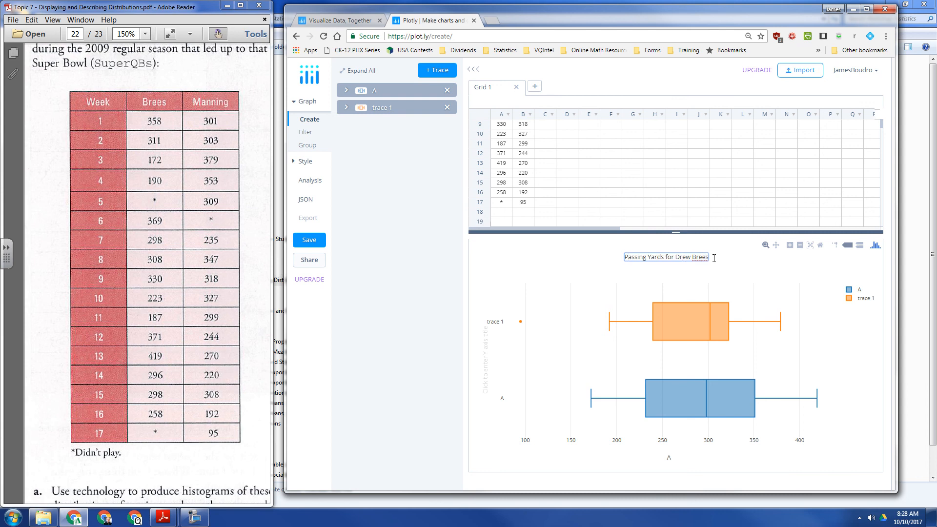
{"action": "key", "text": "BackSpace"}
{"action": "key", "text": "BackSpace"}
{"action": "key", "text": "BackSpace"}
{"action": "key", "text": "BackSpace"}
{"action": "key", "text": "BackSpace"}
{"action": "type", "text": "vs Manning"}
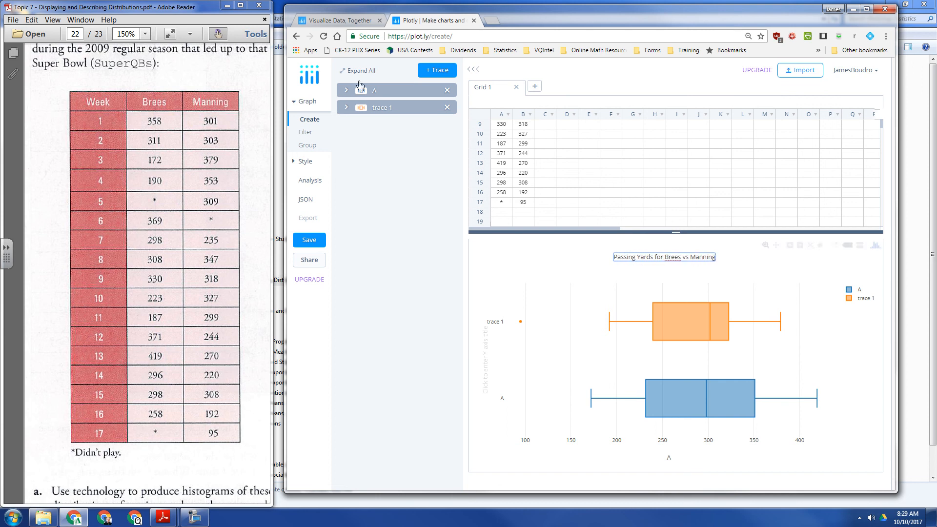
Change the chart type of the column B trace from box plot to Histogram.
{"action": "left_click", "coordinate": [350, 109]}
{"action": "left_click", "coordinate": [388, 112]}
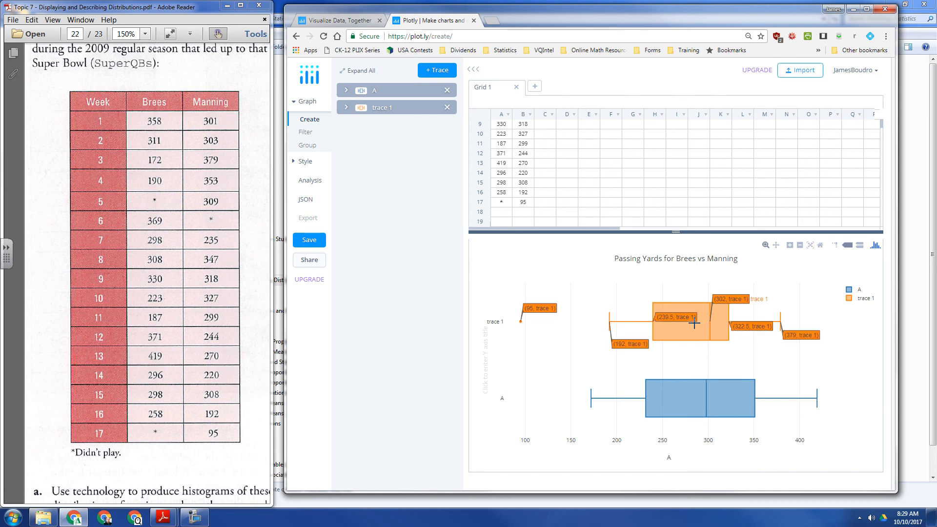
{"action": "left_click", "coordinate": [371, 108]}
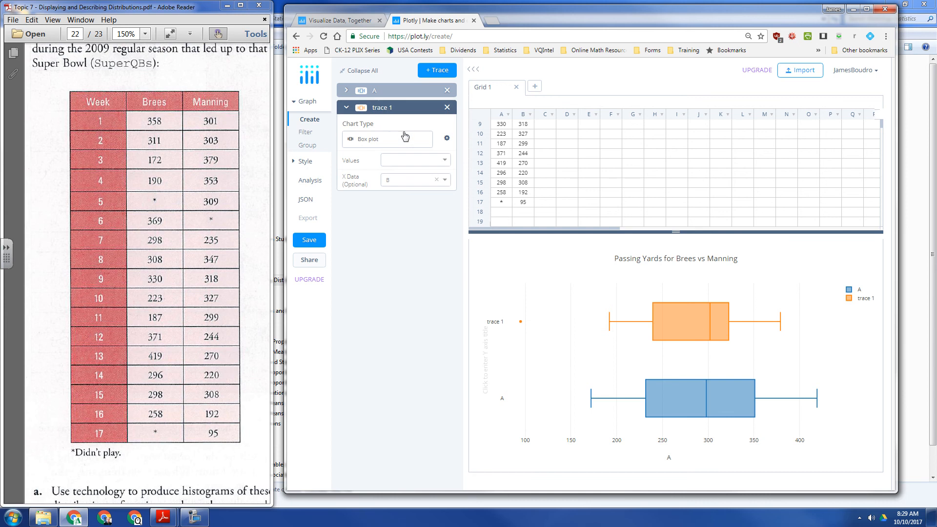
{"action": "left_click", "coordinate": [408, 142]}
{"action": "left_click", "coordinate": [690, 105]}
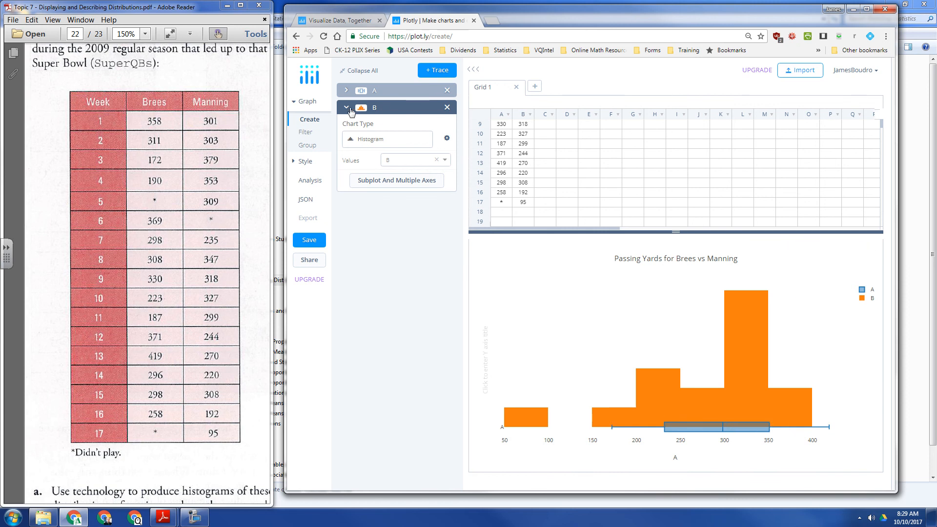
Change the column A trace to a Histogram as well, overlaying it on the column B histogram.
{"action": "left_click", "coordinate": [368, 101]}
{"action": "left_click", "coordinate": [395, 91]}
{"action": "left_click", "coordinate": [405, 125]}
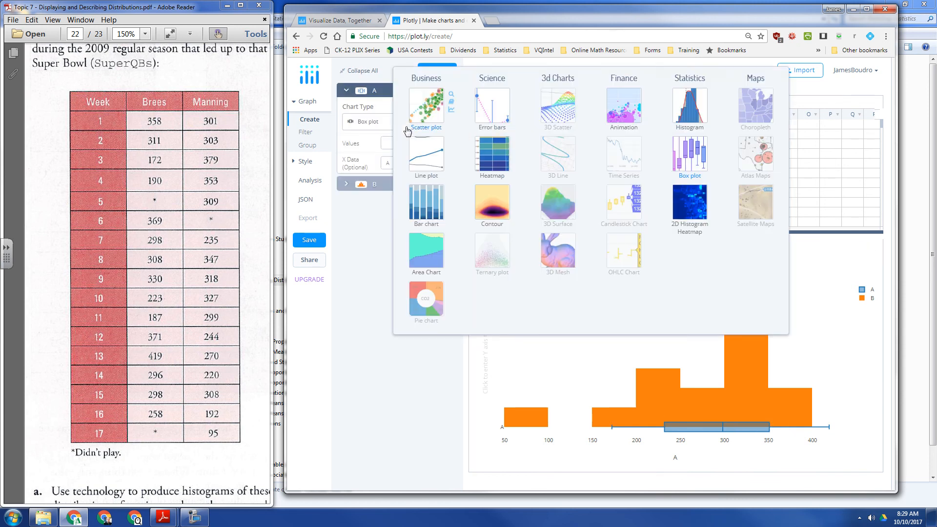
{"action": "left_click", "coordinate": [691, 109]}
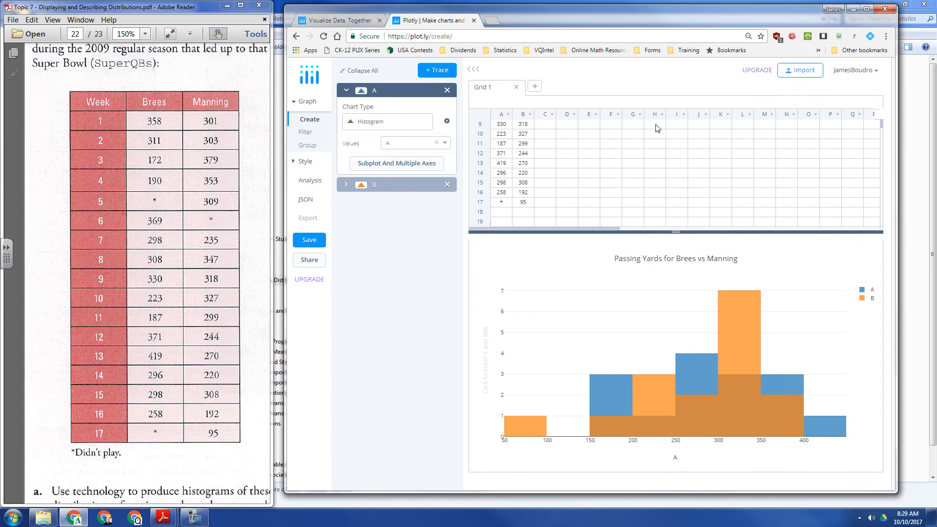